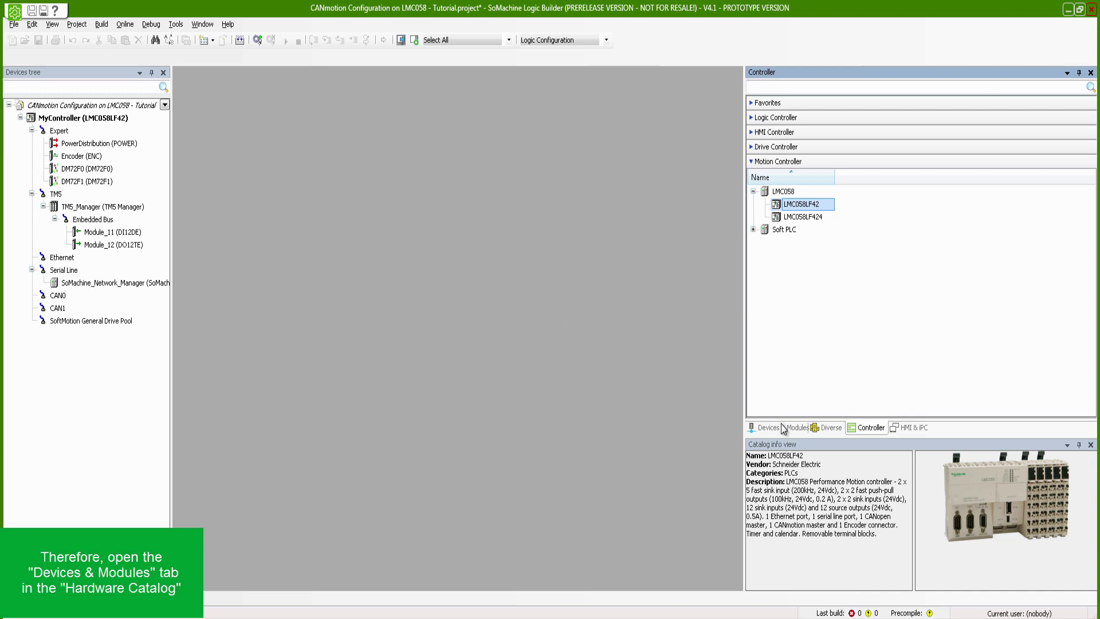
Add two Lexium 32 A servos from the Motor Control catalog to CAN1, using CANmotion as the bus manager.
click(783, 427)
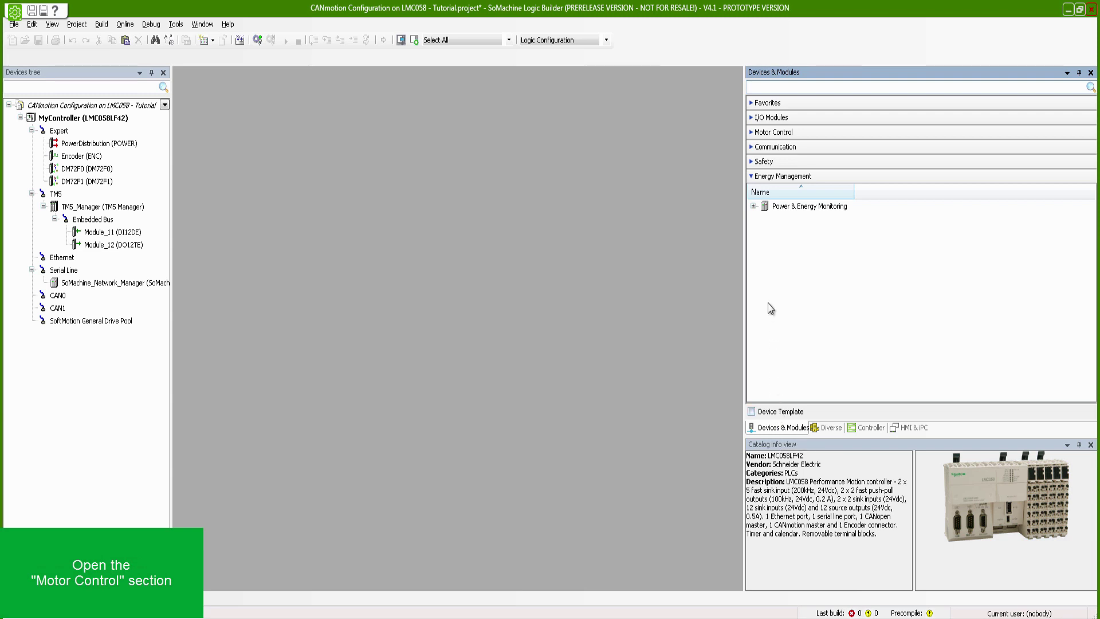
click(752, 132)
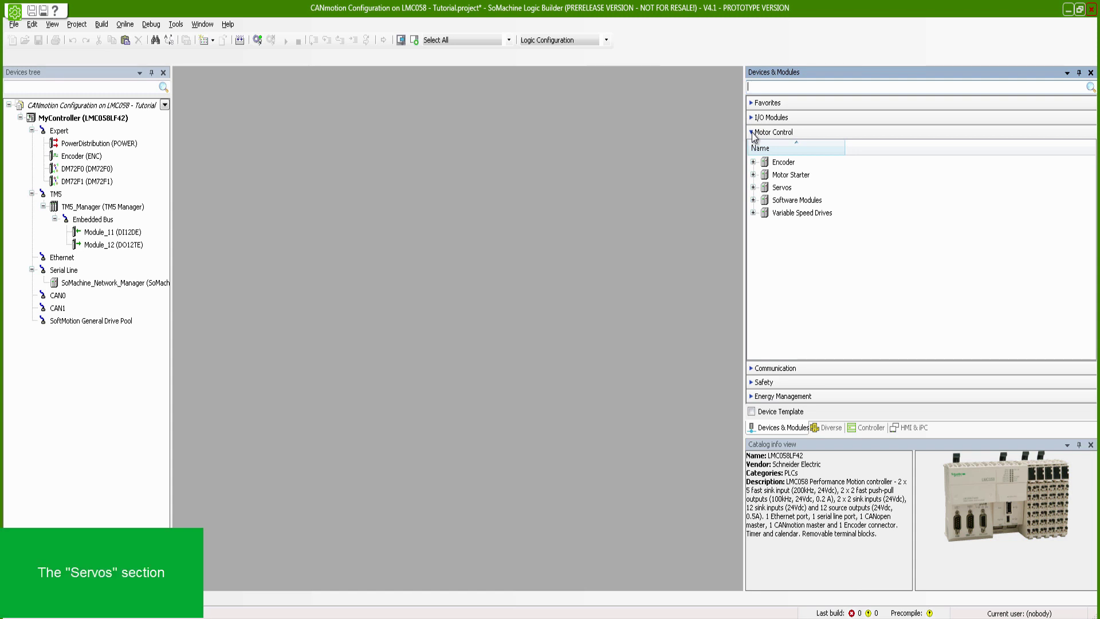
click(753, 188)
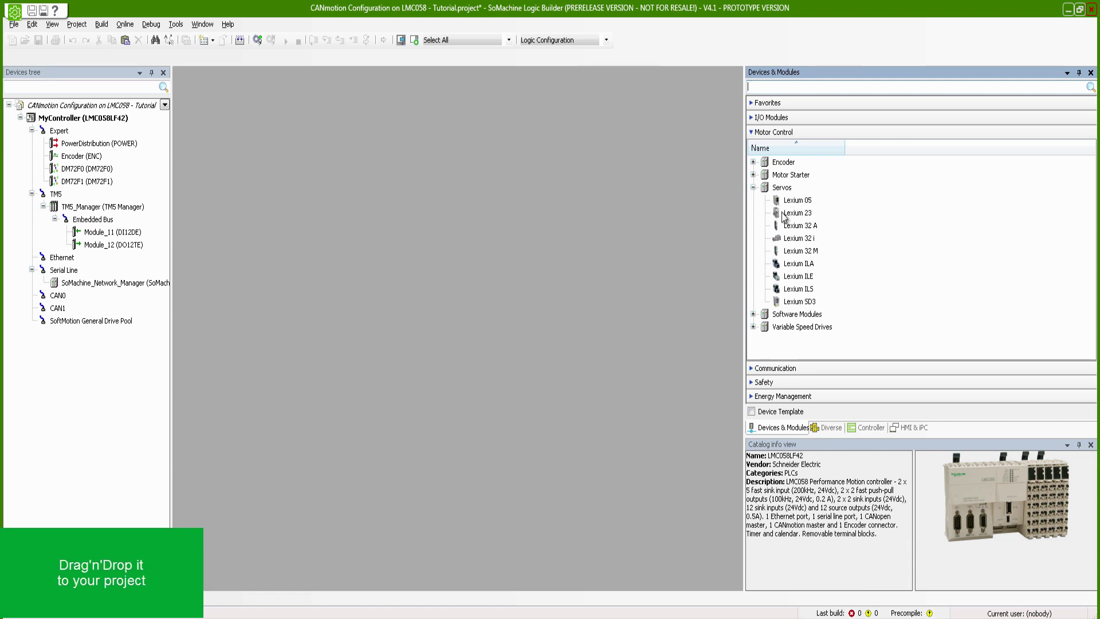
drag(792, 229, 62, 314)
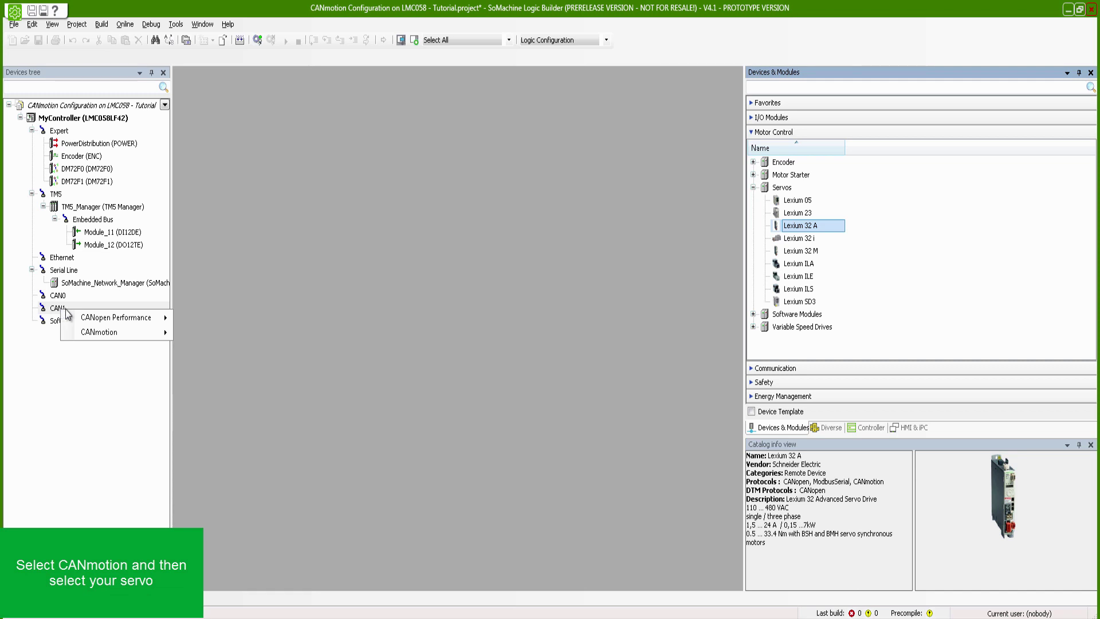
mouse_move(107, 334)
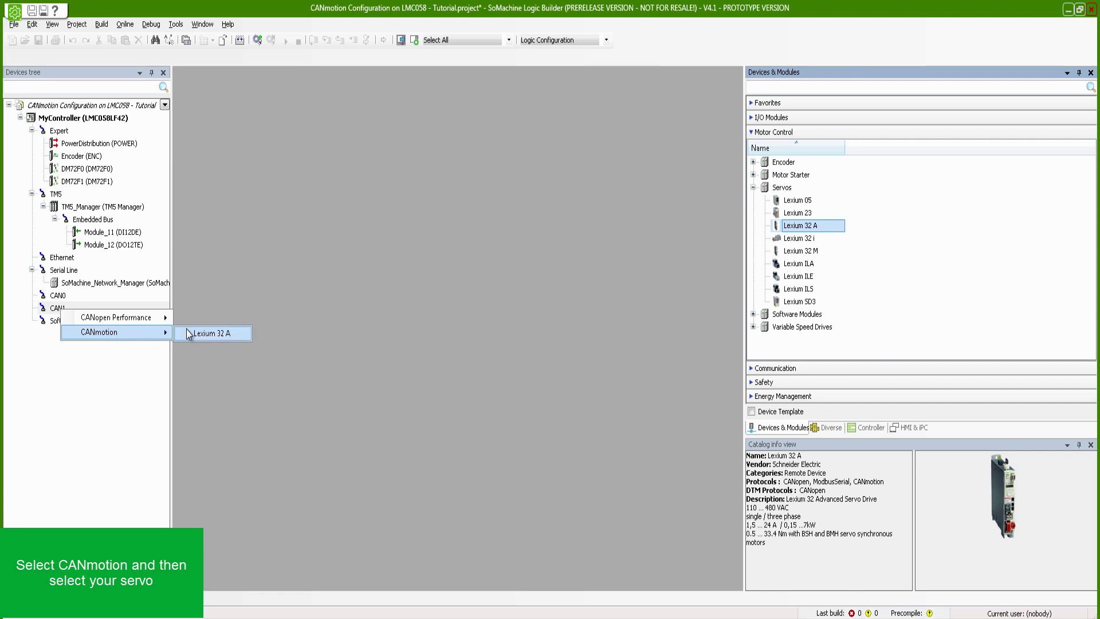
click(208, 333)
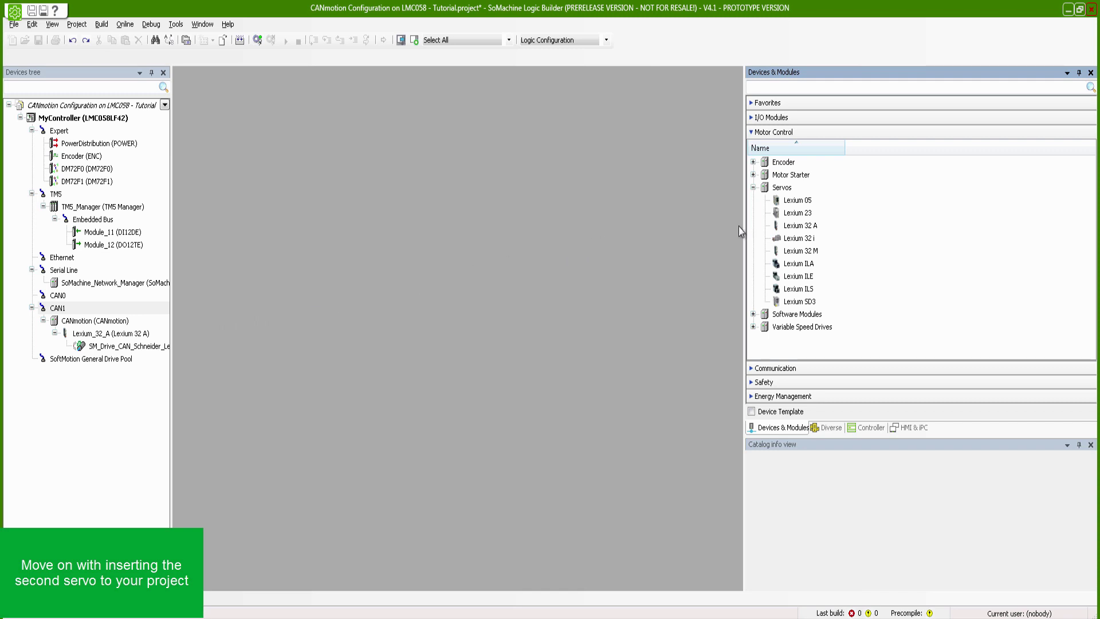
drag(796, 226, 109, 325)
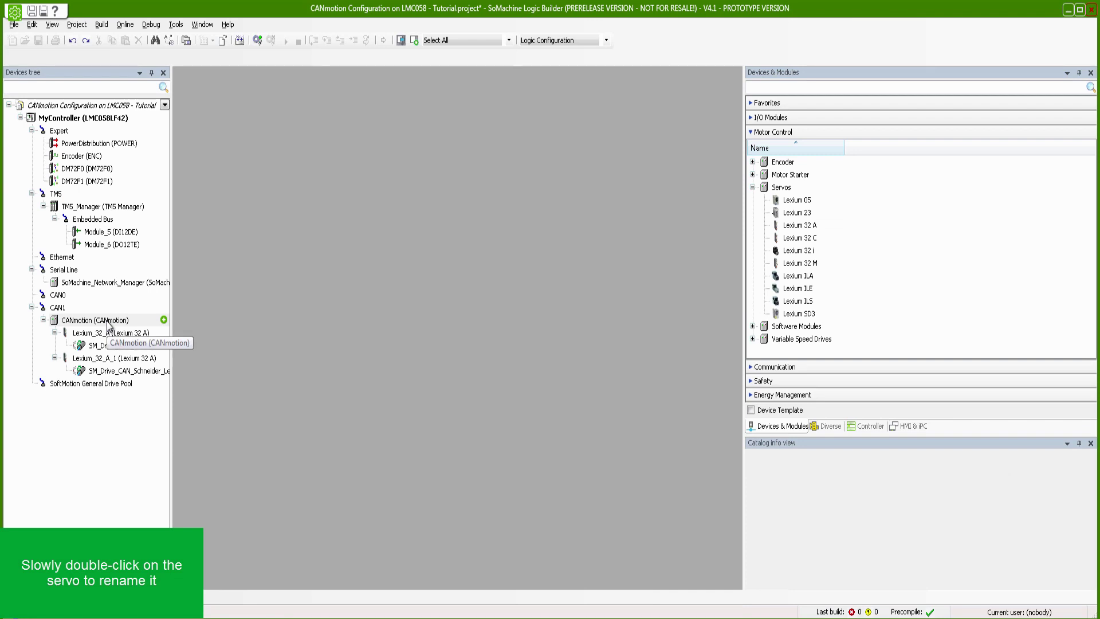
Rename the first Lexium 32 A servo under CANmotion as Master_axis.
click(97, 335)
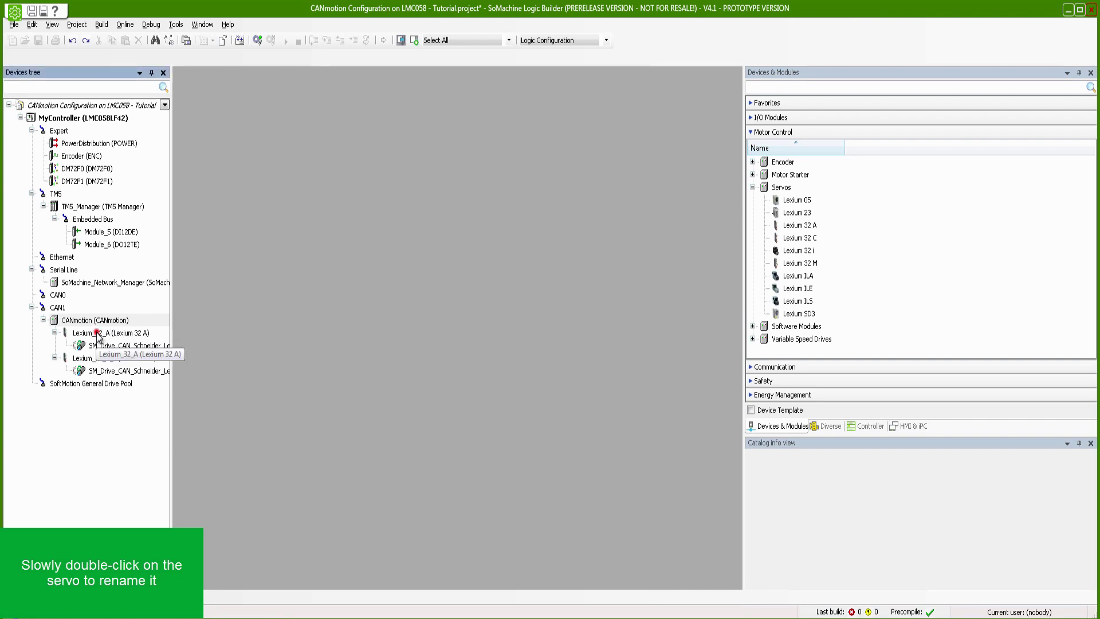
click(98, 335)
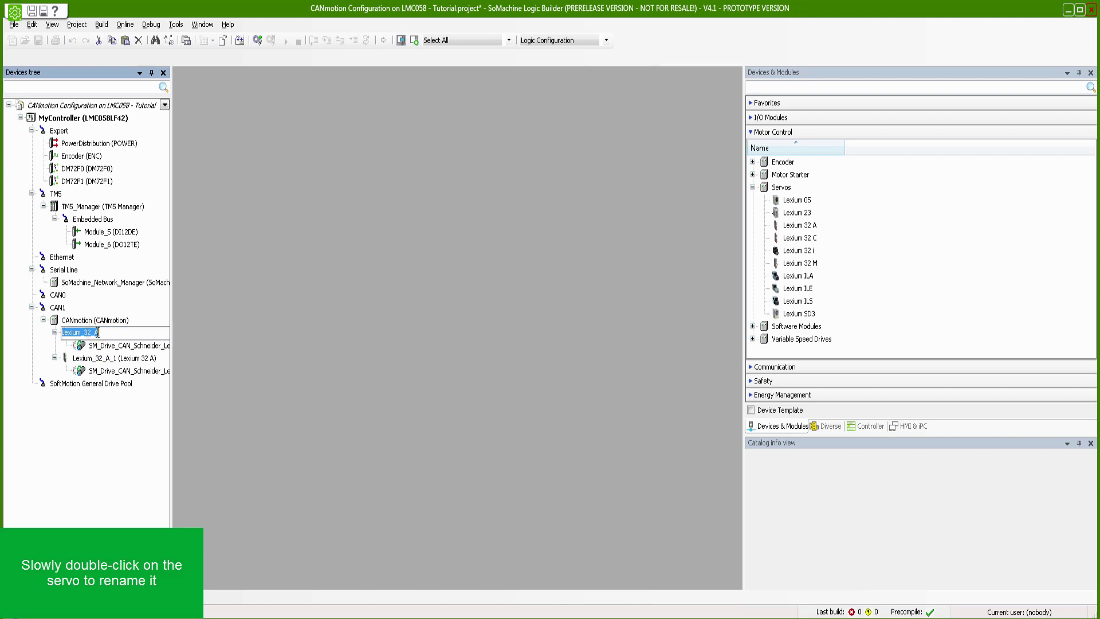
text(Master_axis)
key(Return)
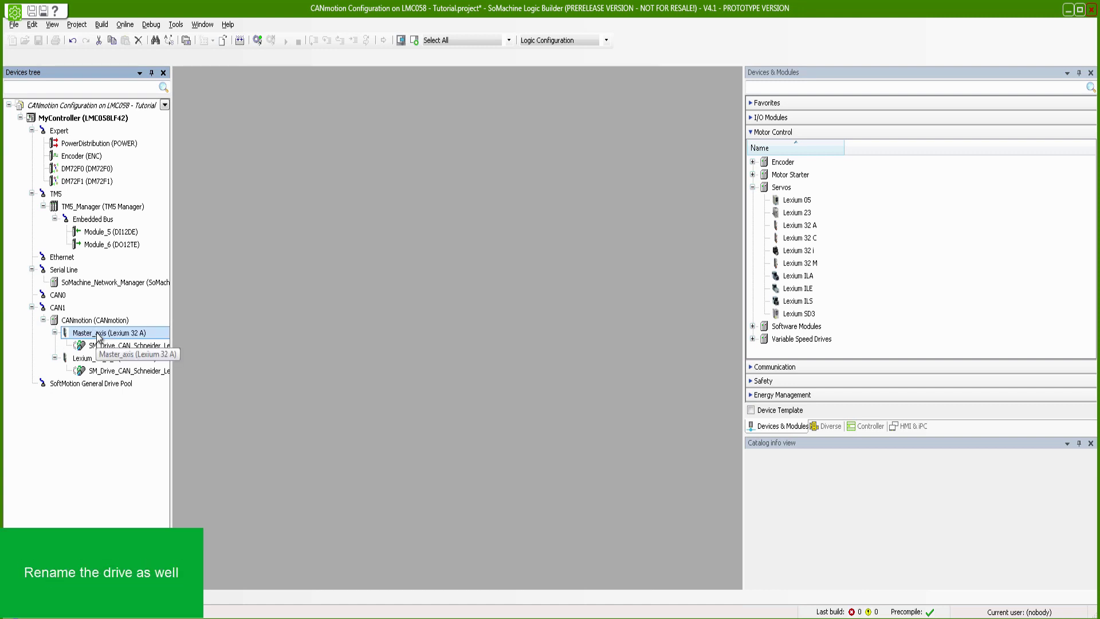
Rename the SoftMotion drive under Master_axis as Master_drive.
click(96, 346)
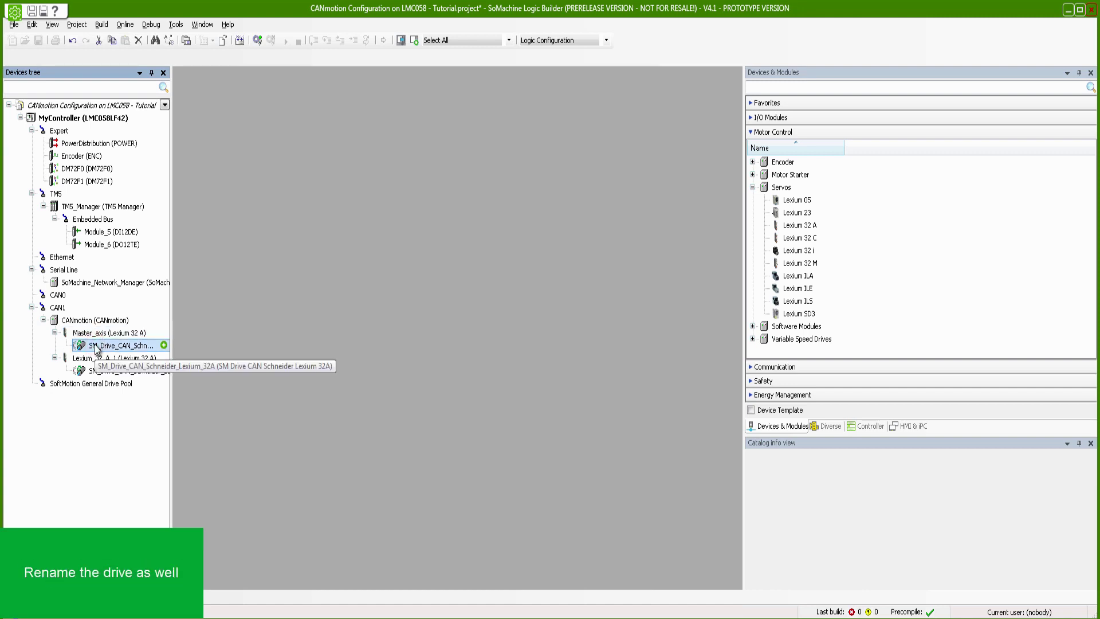
click(97, 345)
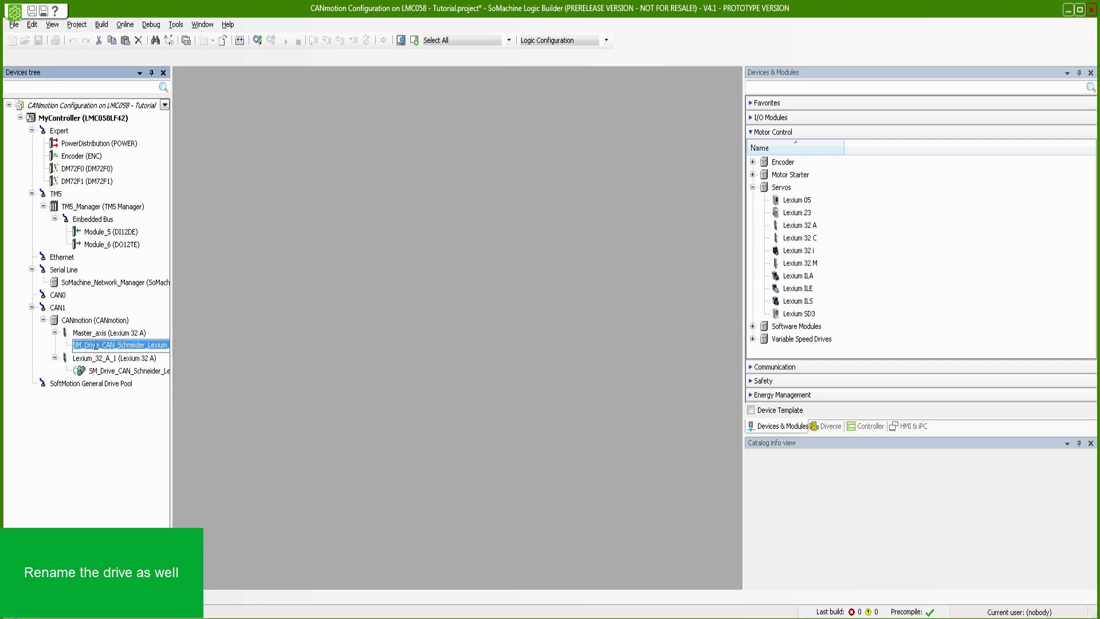
text(M)
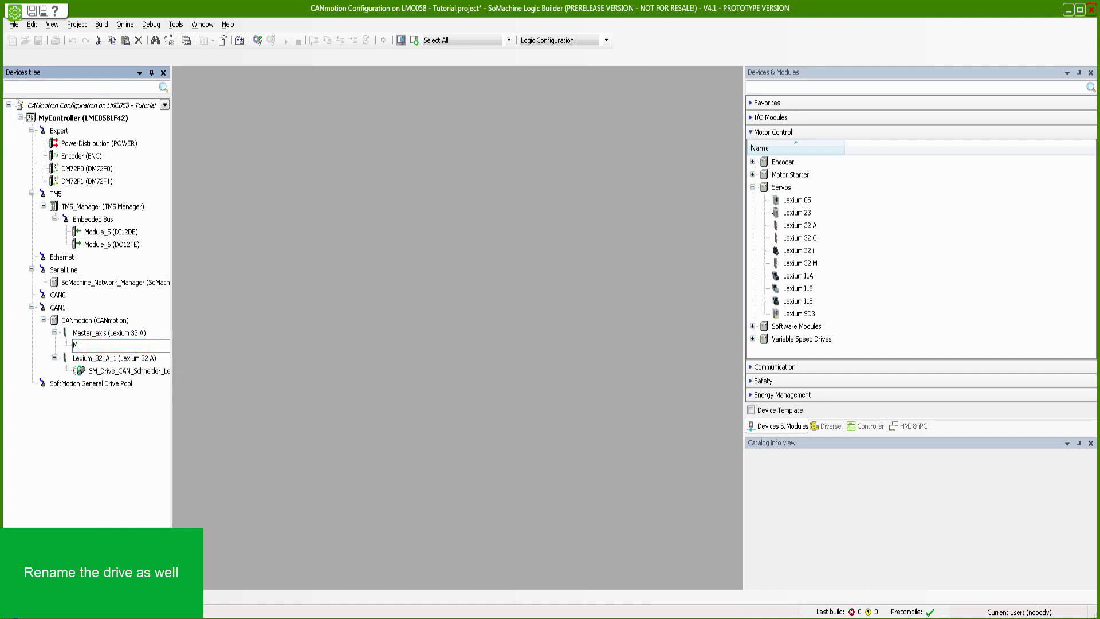
text(aster_drive)
key(Return)
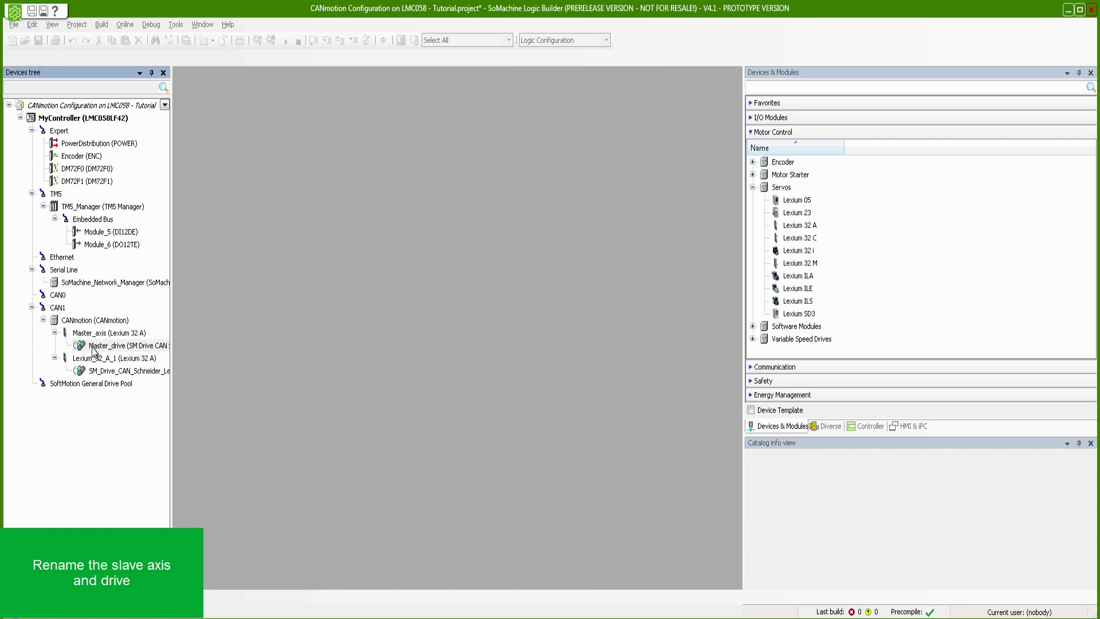
Rename the second Lexium 32 A servo under CANmotion as Slave_axis.
click(91, 359)
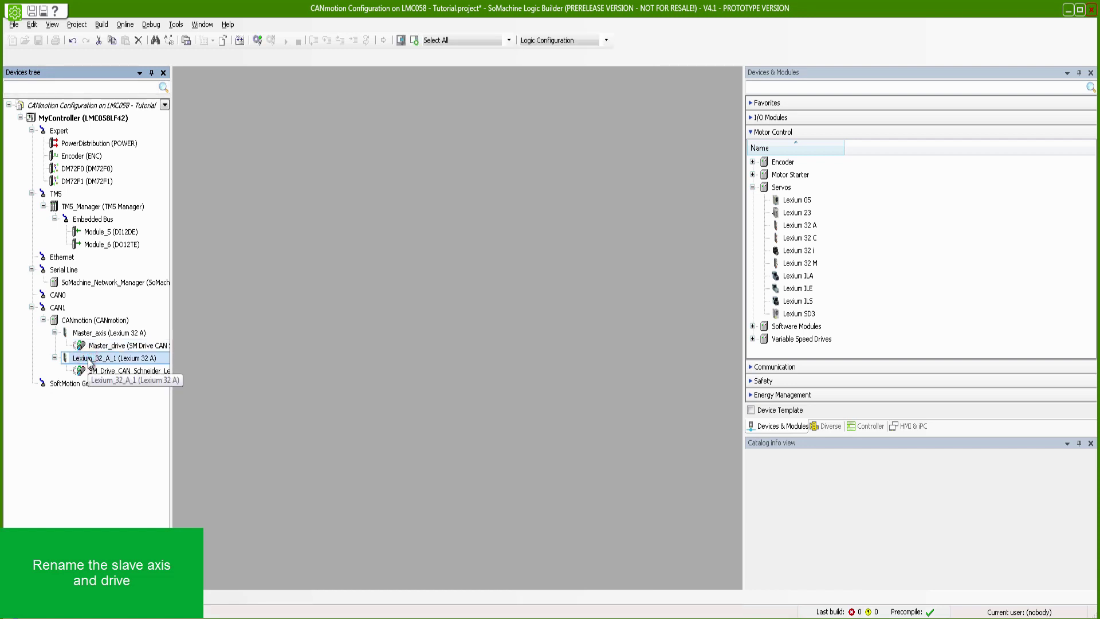
click(89, 360)
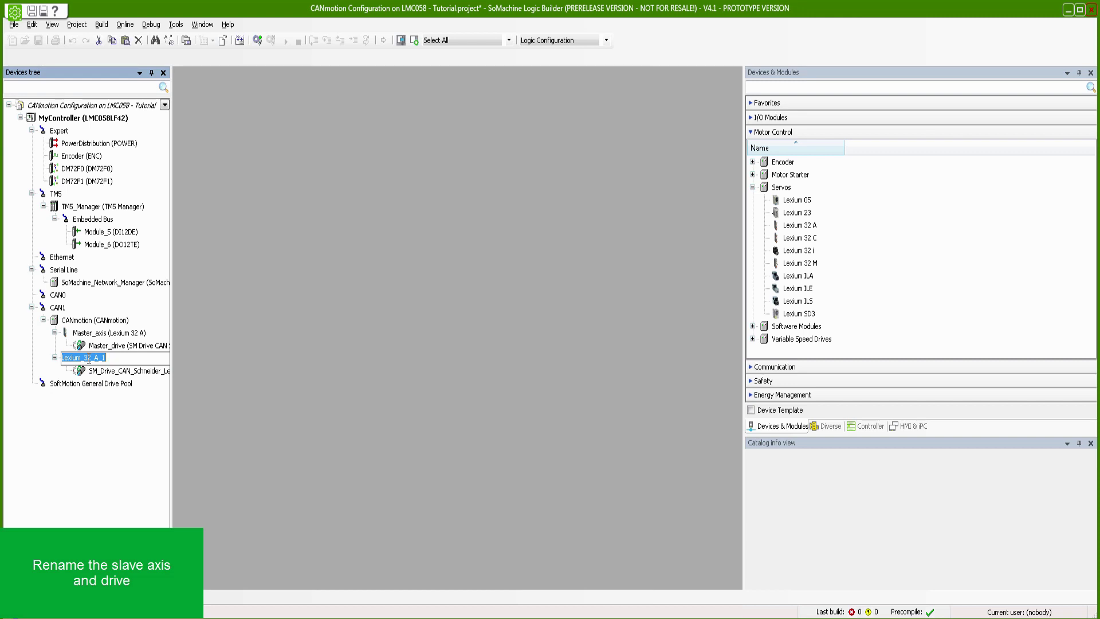
text(Slave_axis)
key(Return)
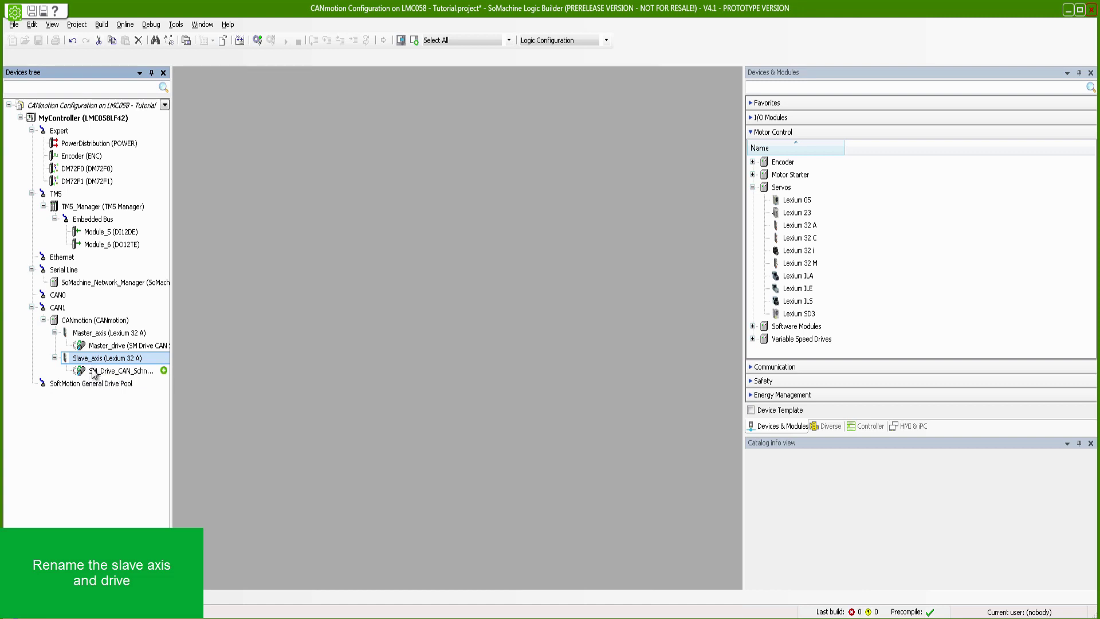
Rename the SoftMotion drive under Slave_axis as Slave_drive.
click(94, 371)
click(94, 372)
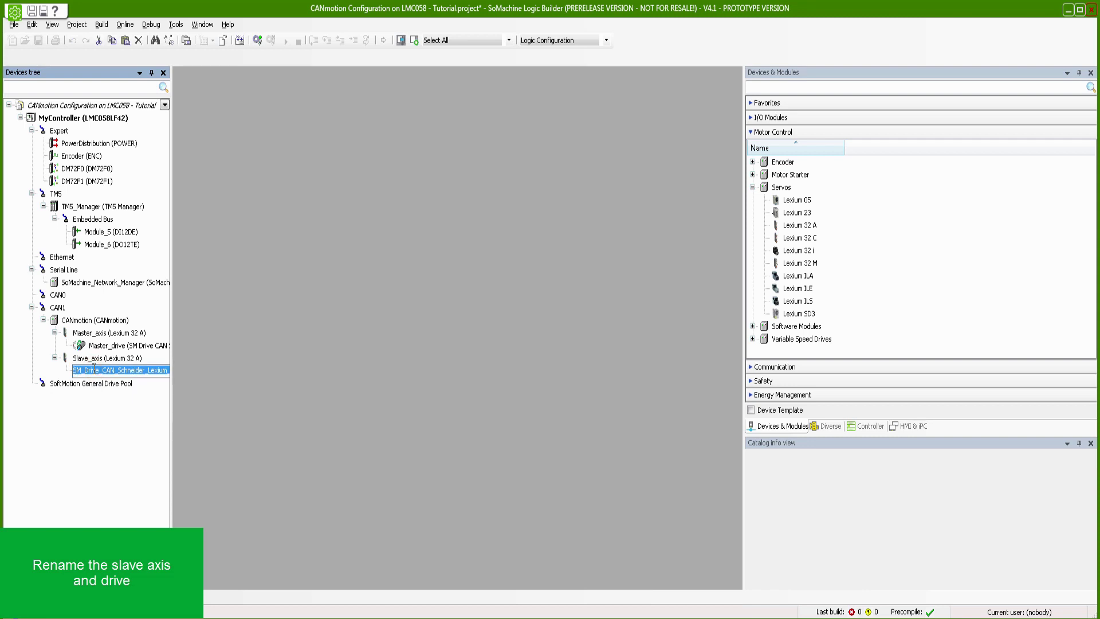
text(Slave_)
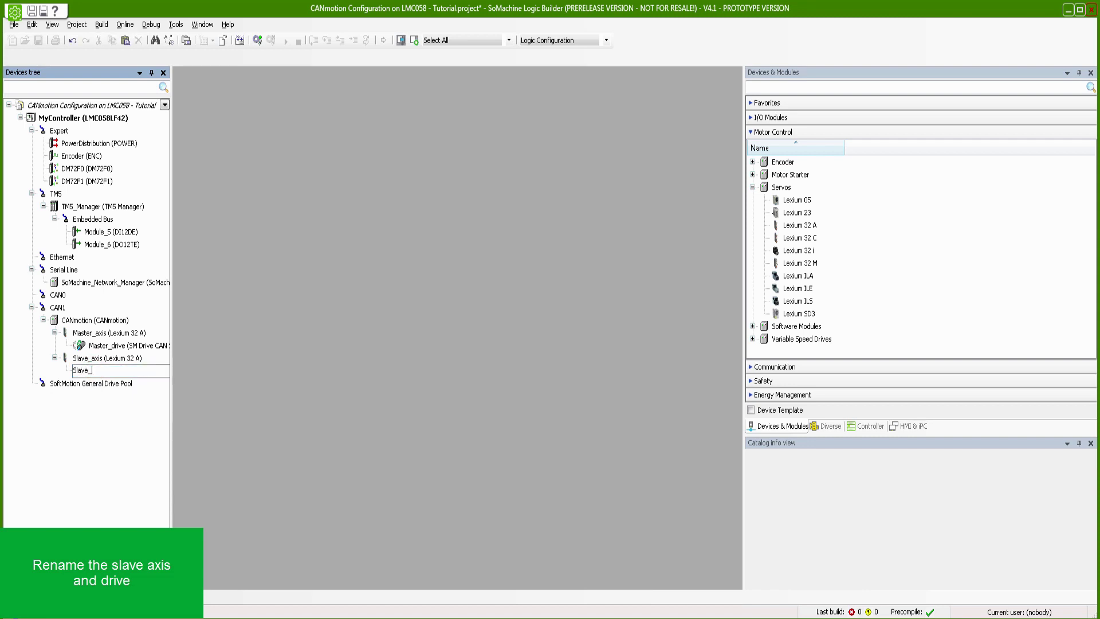
text(drive)
key(Return)
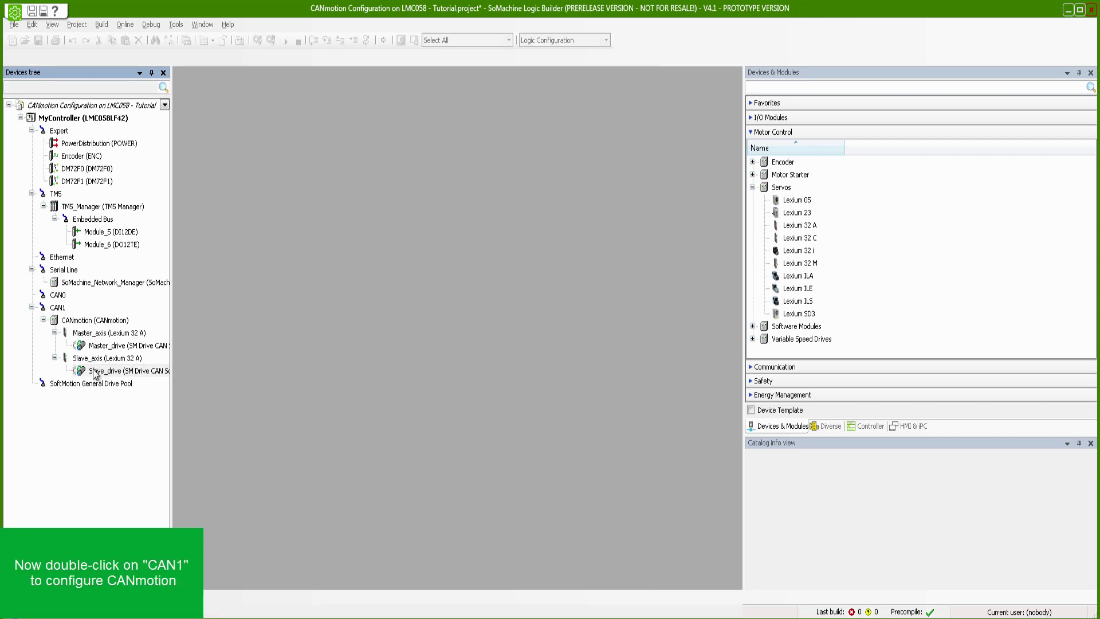
Set the CAN1 baudrate to 500000 bits/s and review the CANmotion manager's settings and I/O mapping.
double_click(63, 308)
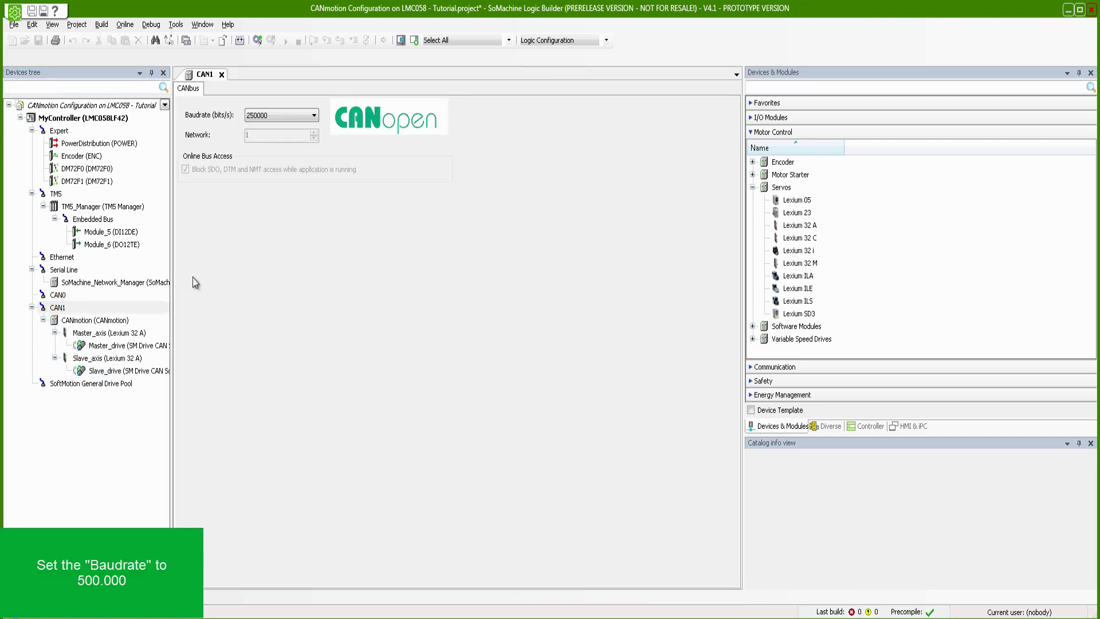
click(264, 115)
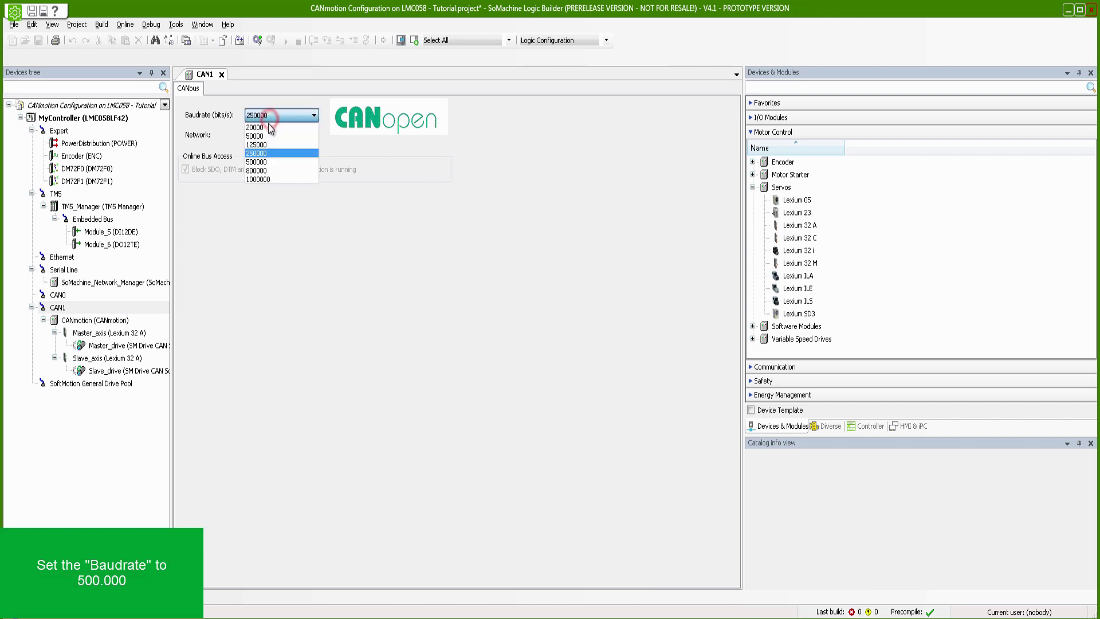
click(265, 162)
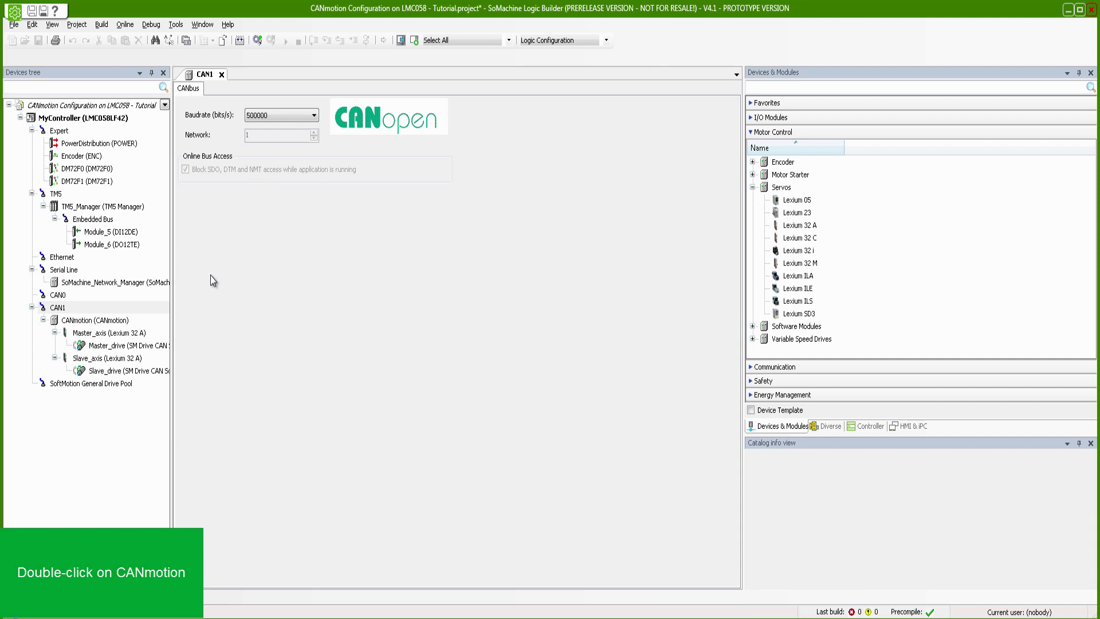
double_click(125, 321)
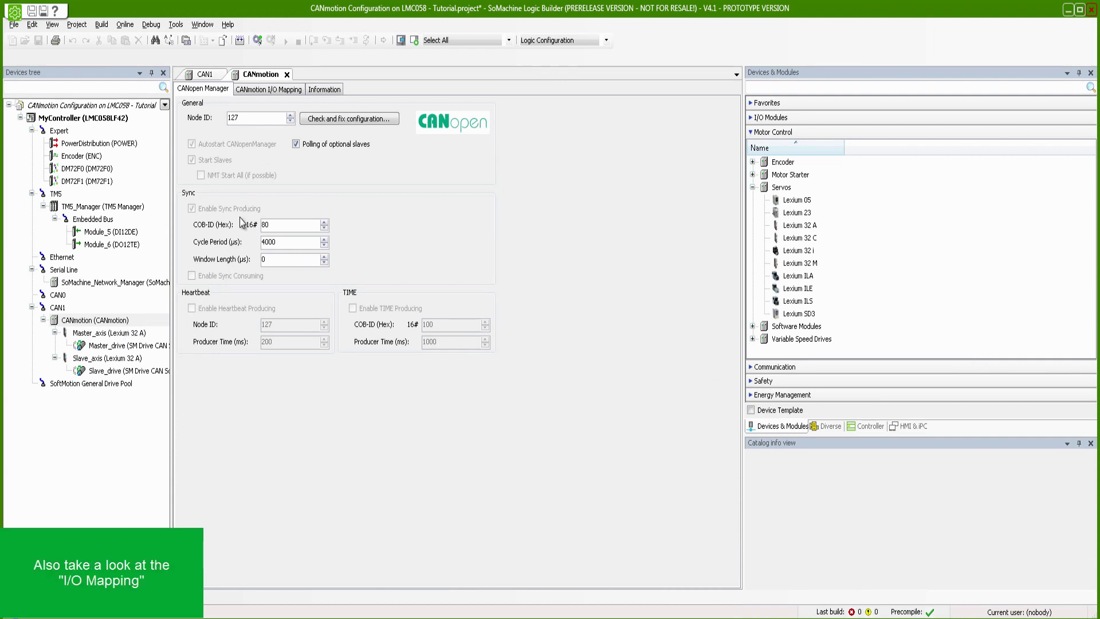
click(270, 91)
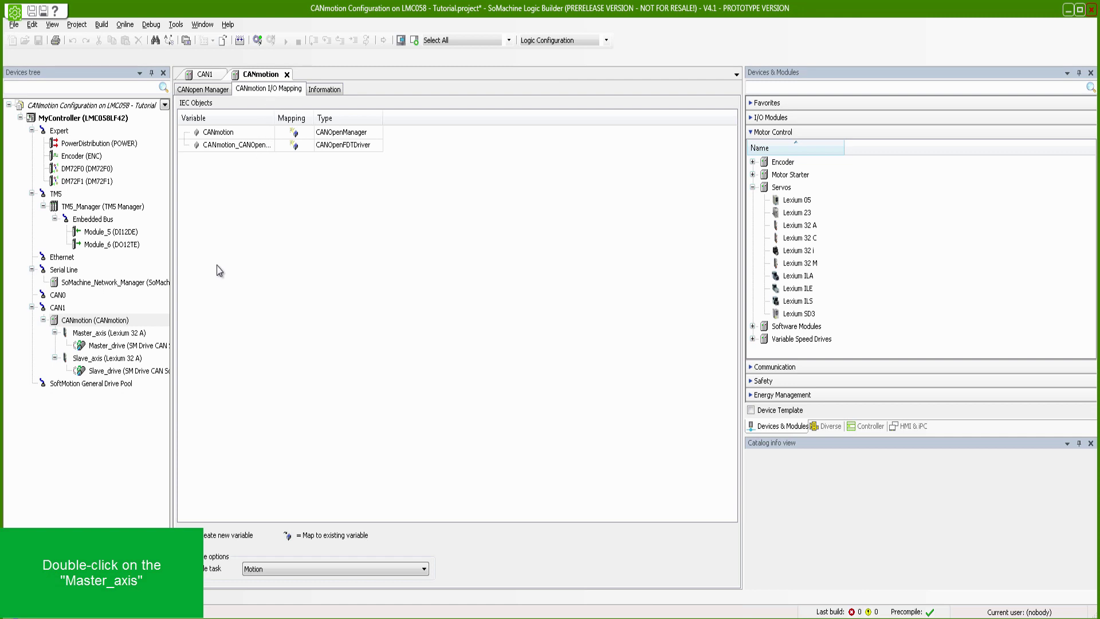
Set the CANopen node ID of Master_axis to 3.
double_click(135, 333)
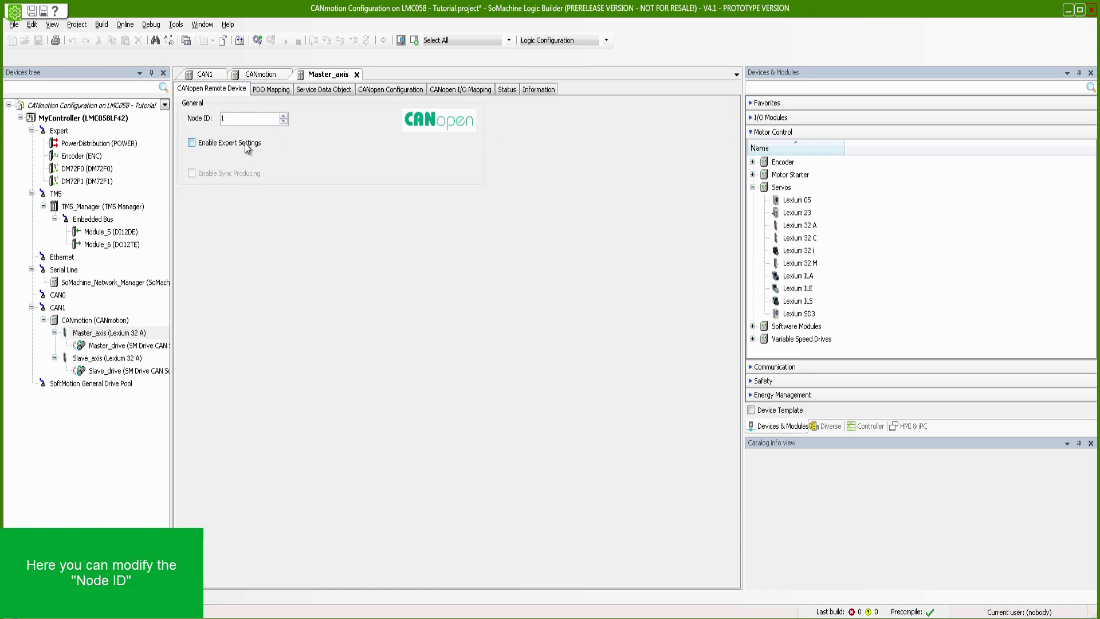
click(248, 119)
key(BackSpace)
text(3)
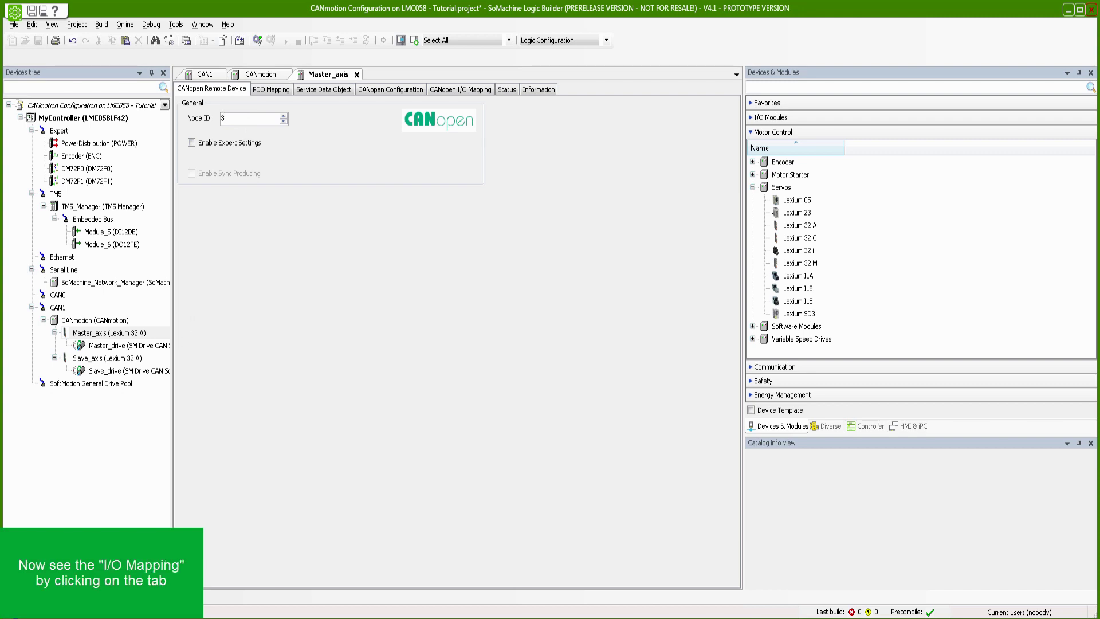
Examine the I/O mapping of Master_axis and the increments per motor turn in Master_drive's scaling settings.
click(446, 91)
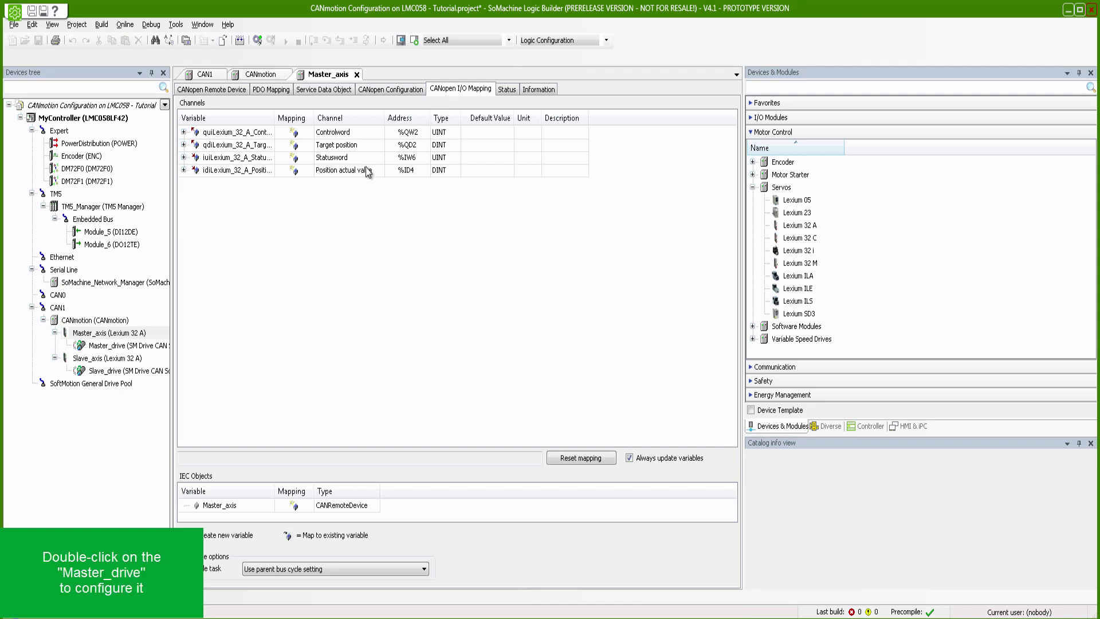
double_click(143, 346)
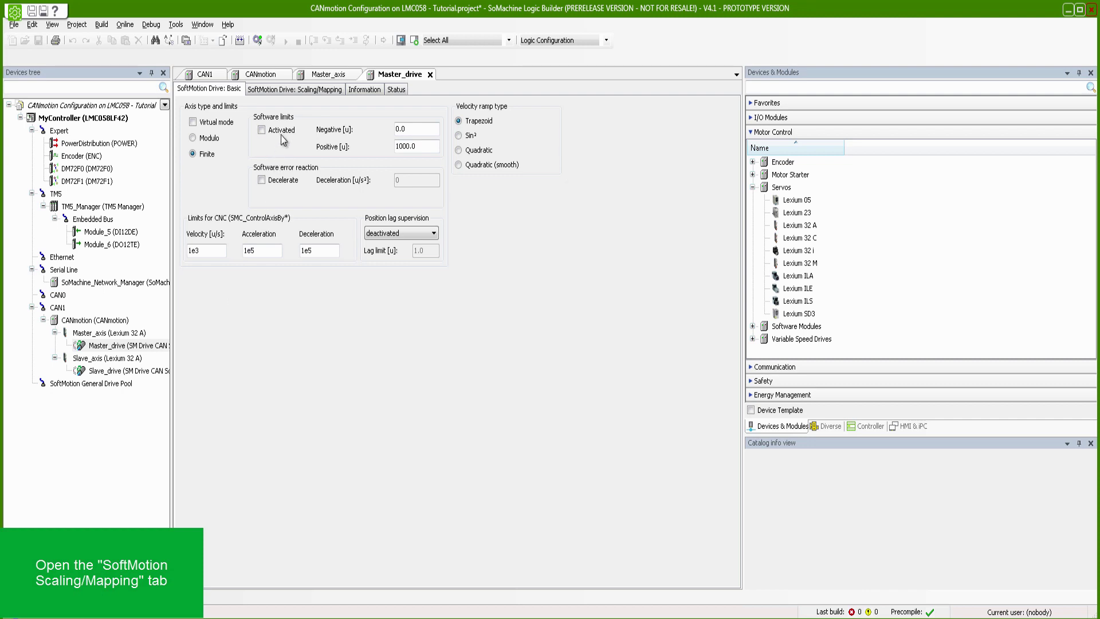
click(290, 91)
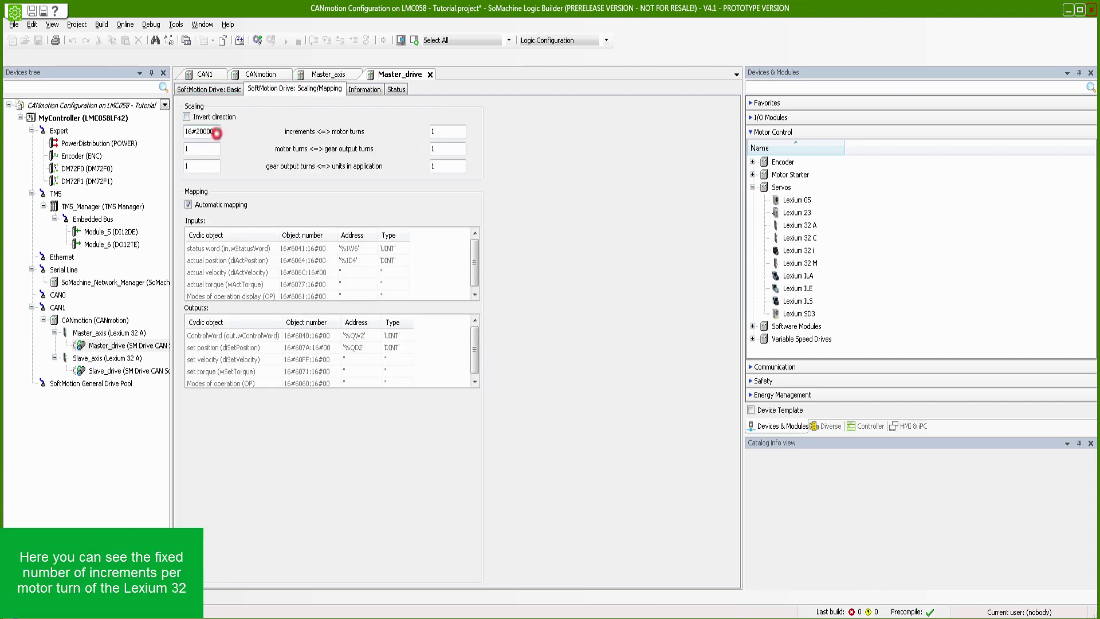
click(218, 132)
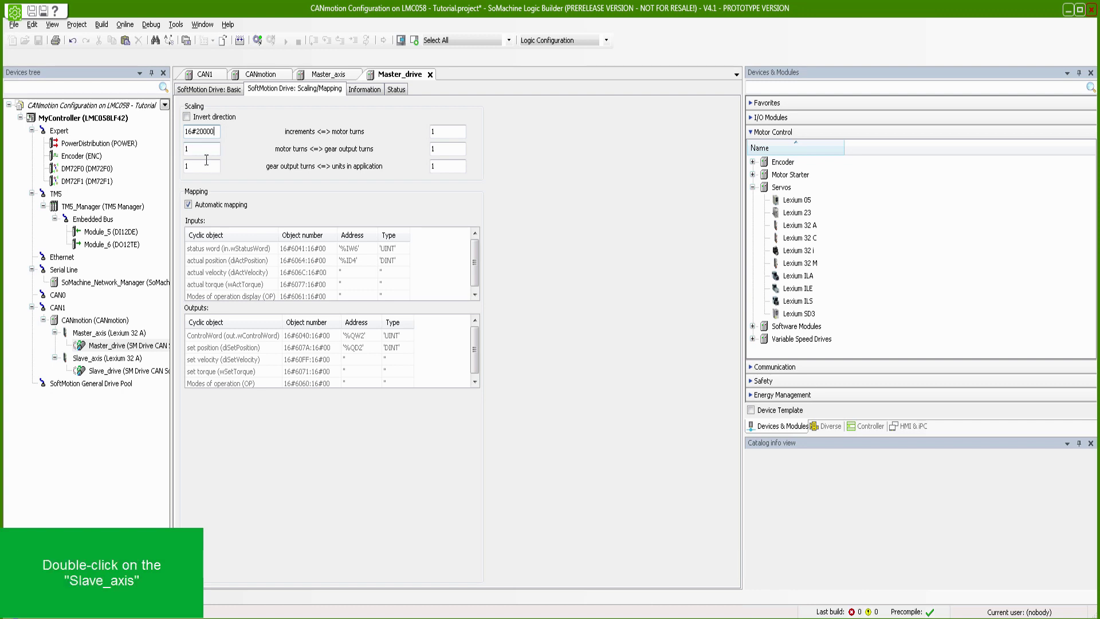
Set the CANopen node ID of Slave_axis to 4.
double_click(112, 359)
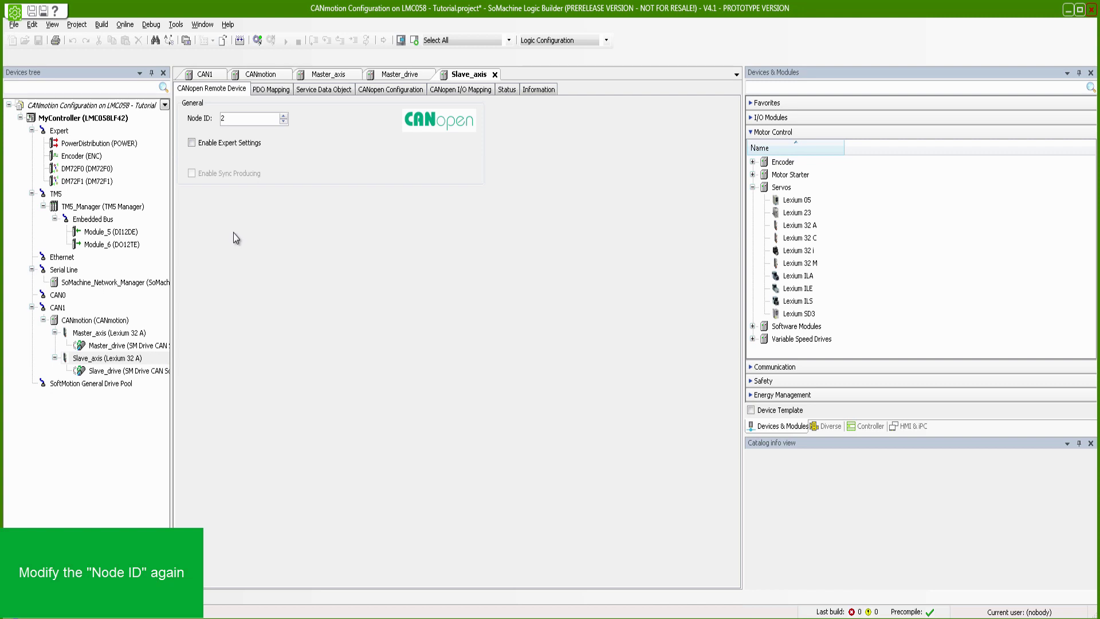
click(248, 120)
key(BackSpace)
text(4)
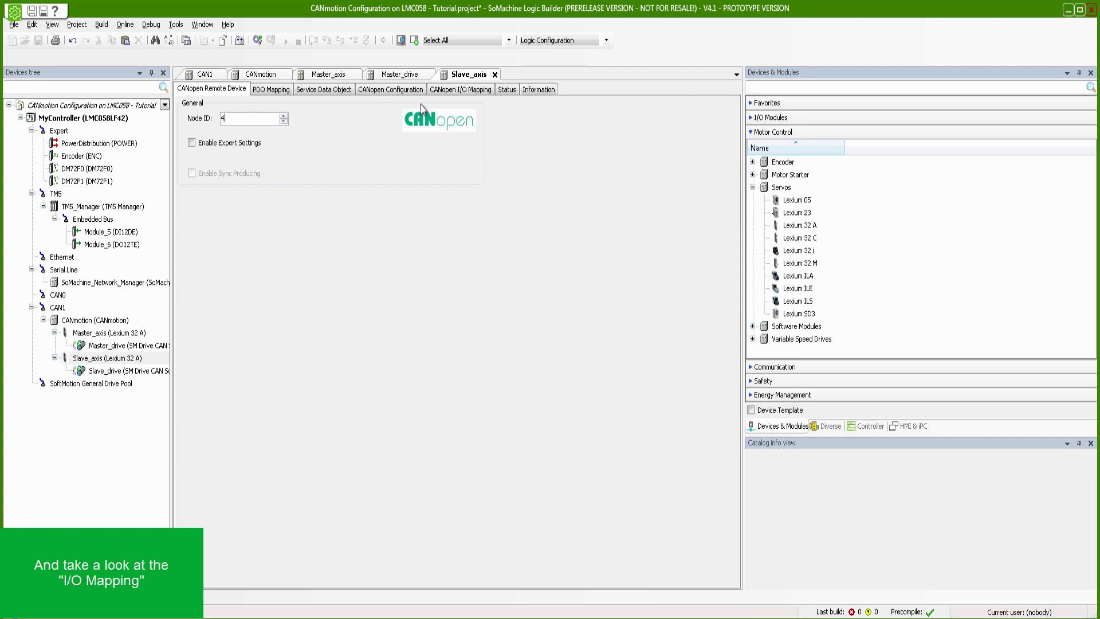
Examine the I/O mapping of Slave_axis and the increments per motor turn in Slave_drive's scaling settings.
click(458, 91)
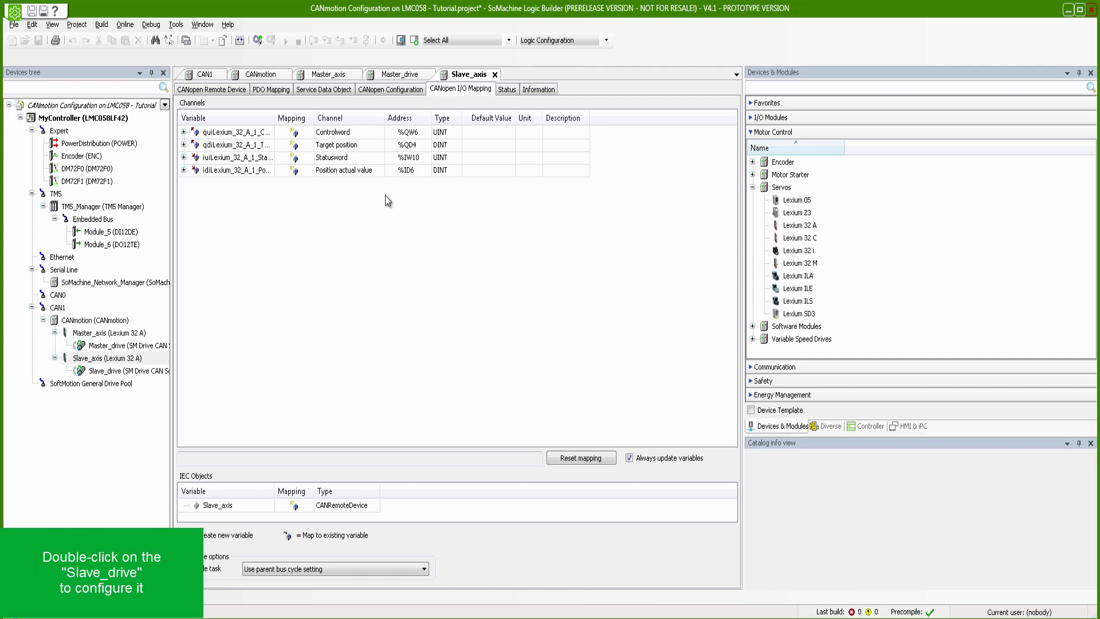
double_click(137, 371)
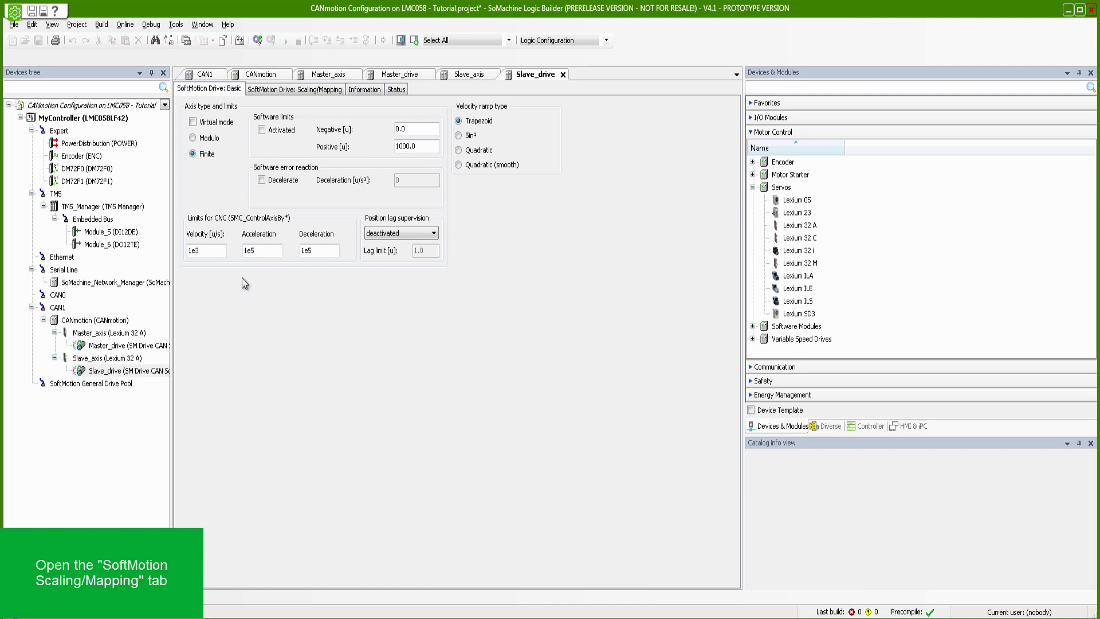
click(294, 91)
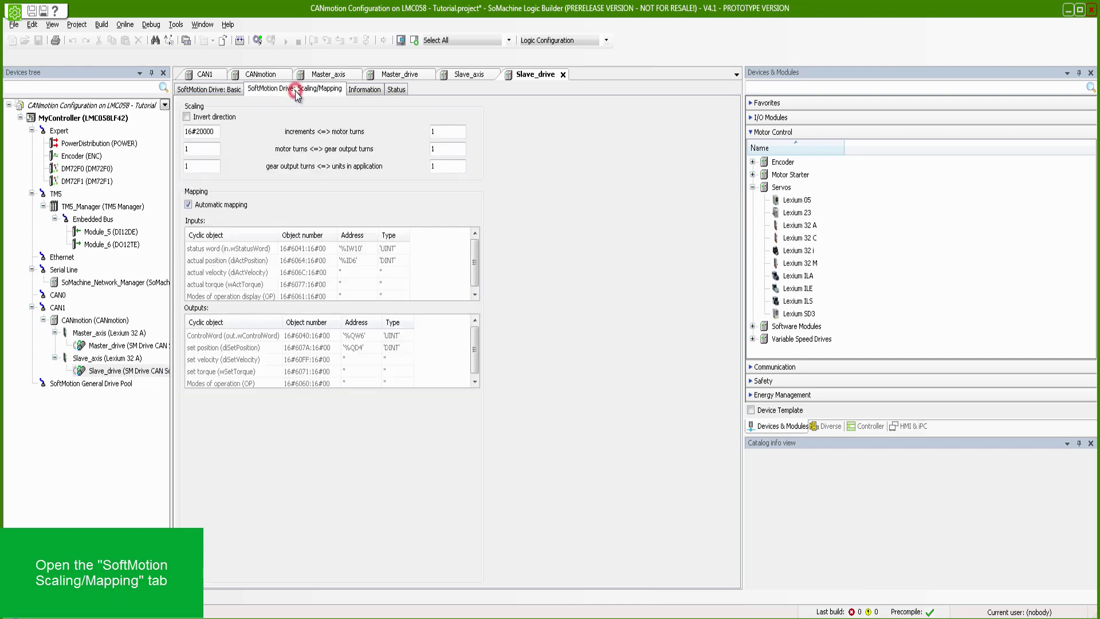
click(218, 130)
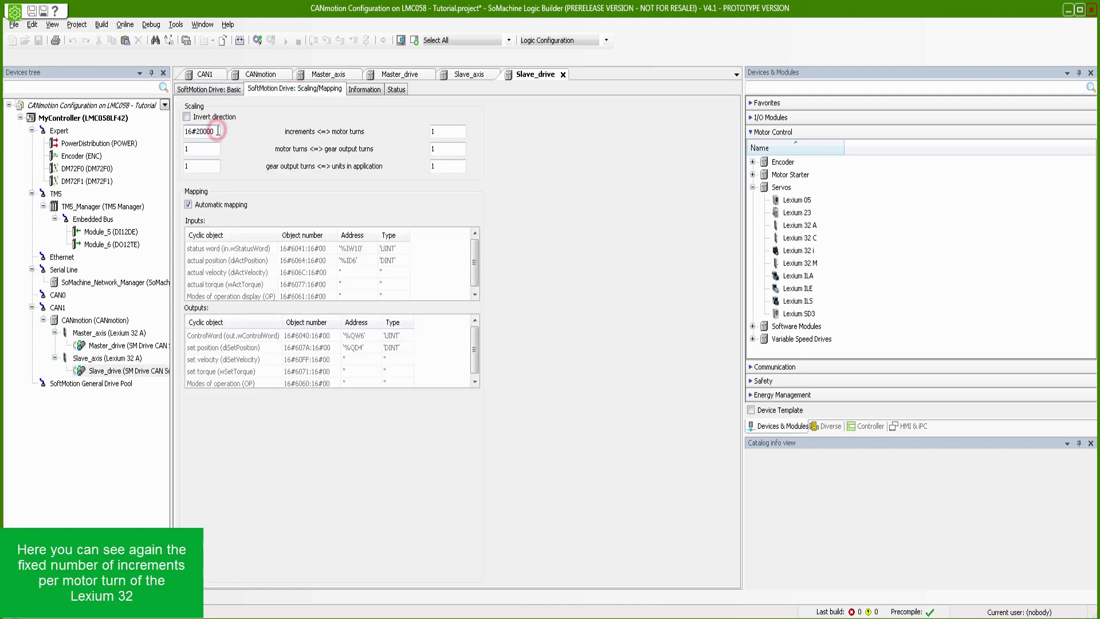